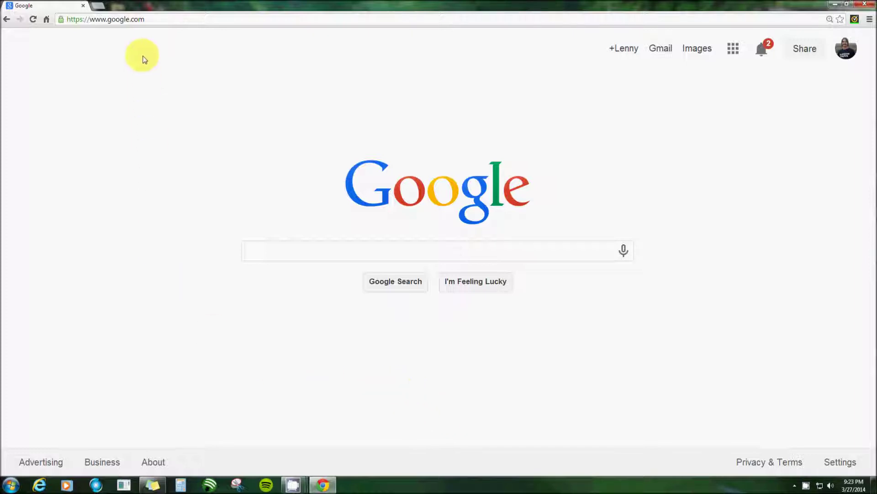
Select the Google address in Chrome's address bar and begin typing the Malwarebytes address.
click(152, 23)
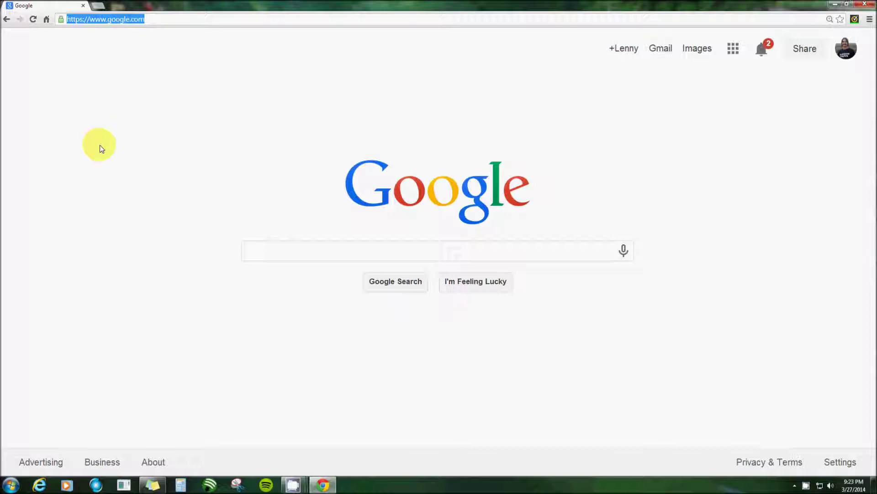
text(malwa)
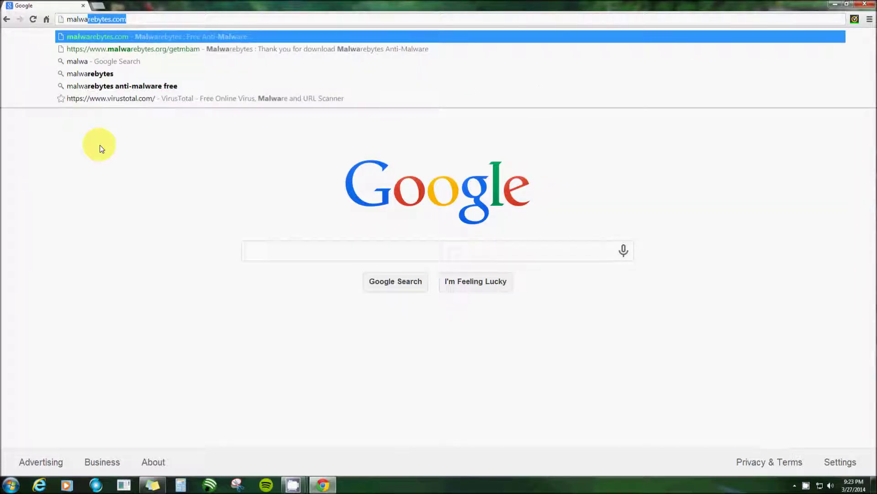
text(rebyt)
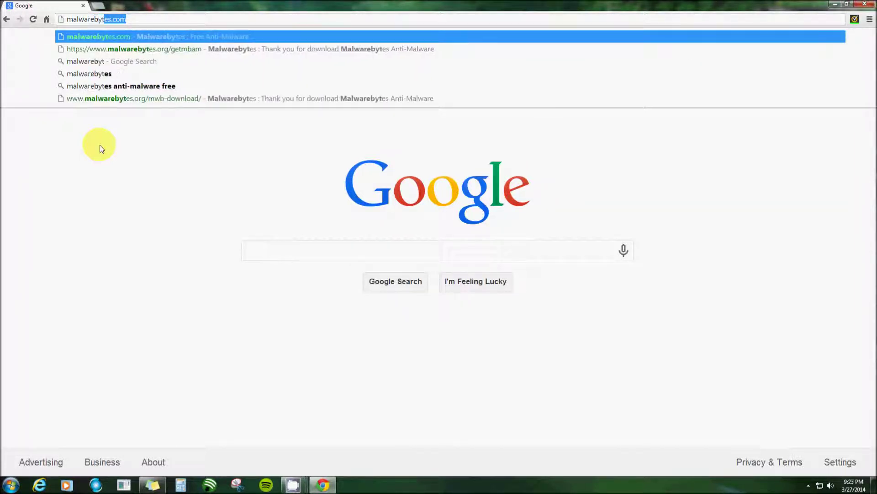
text(es.v)
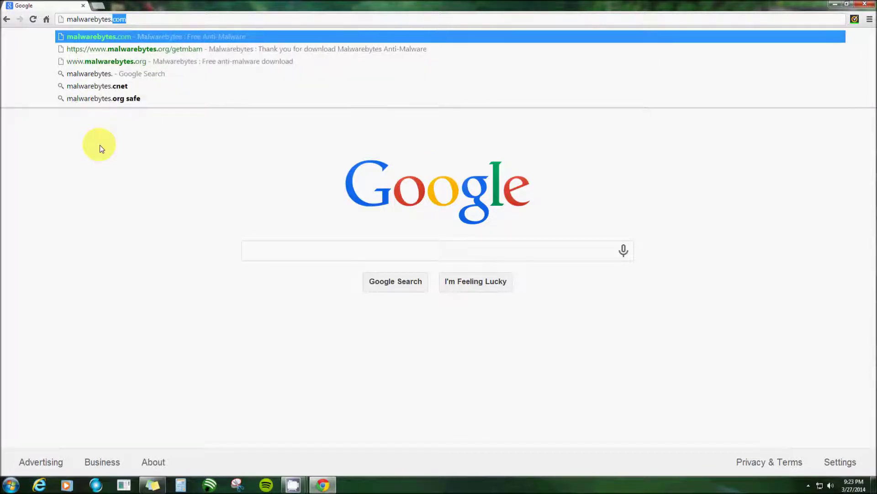
Correct the address to malwarebytes.com and load the Malwarebytes website.
key(BackSpace)
text(com)
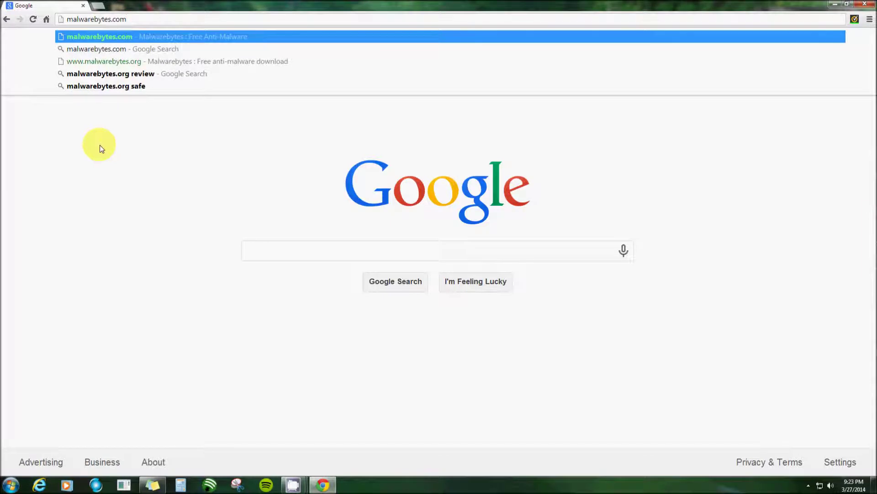
key(Return)
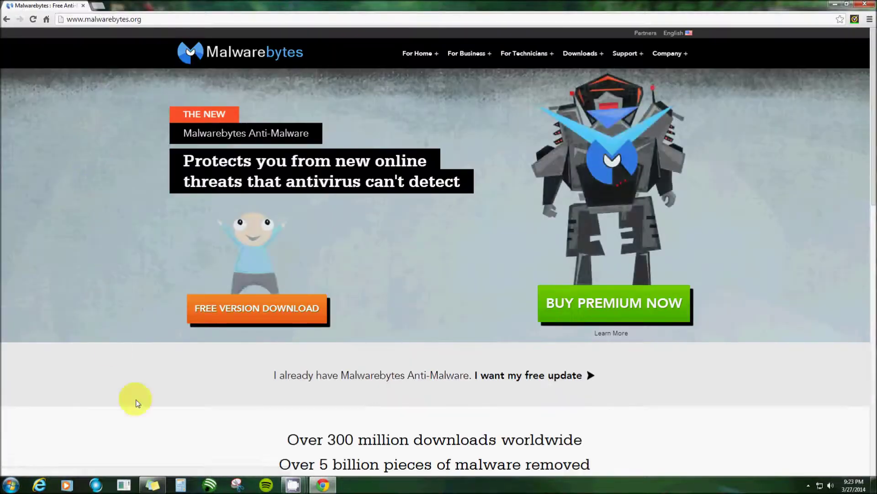
Download the free Malwarebytes Anti-Malware installer, mbam-setup-2.0.0.
click(263, 316)
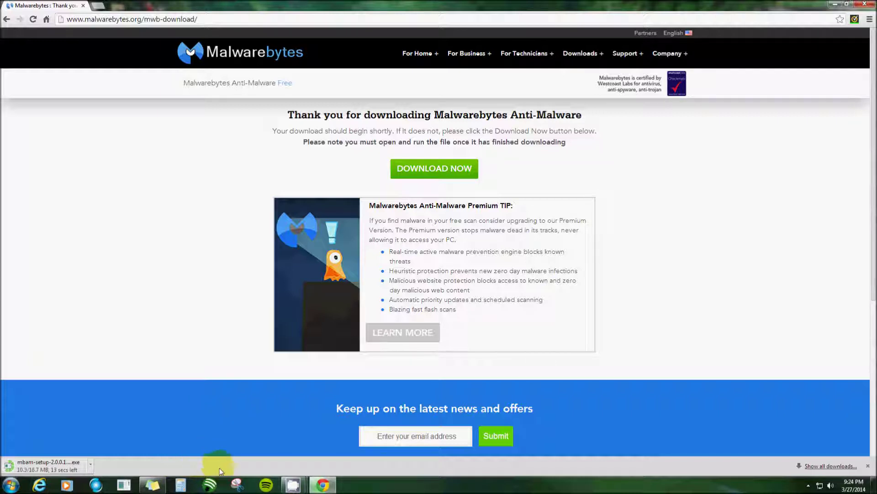
mouse_move(292, 488)
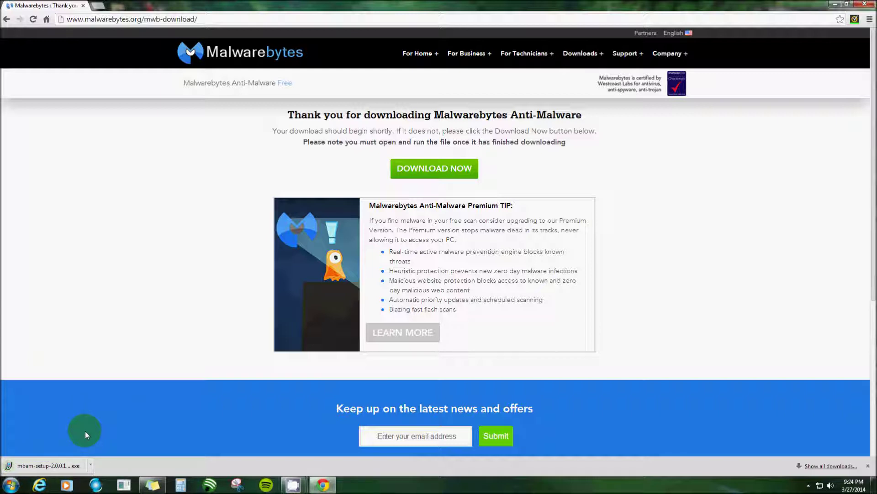
right_click(53, 467)
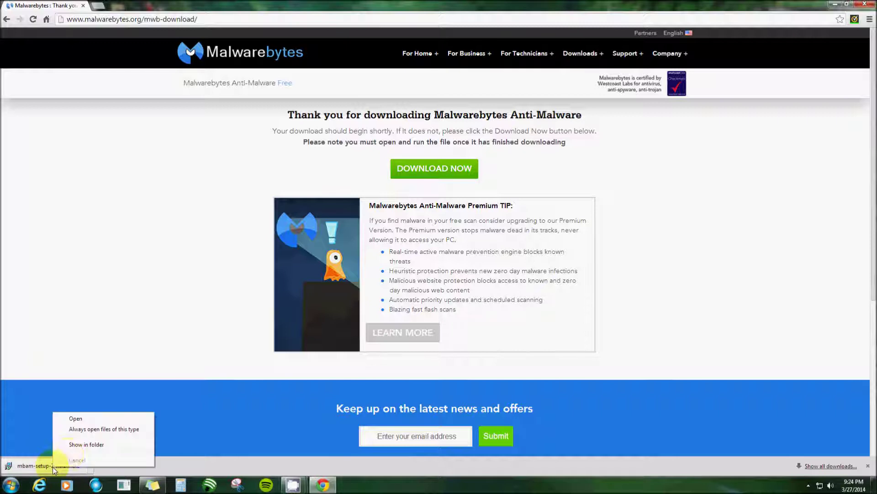
Run the mbam-setup installer past the security warning with English as language, then close Chrome.
click(75, 419)
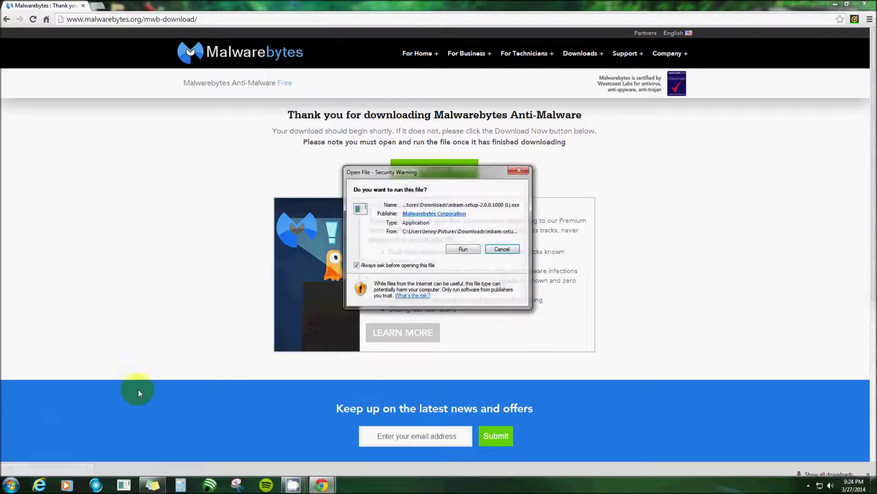
click(459, 249)
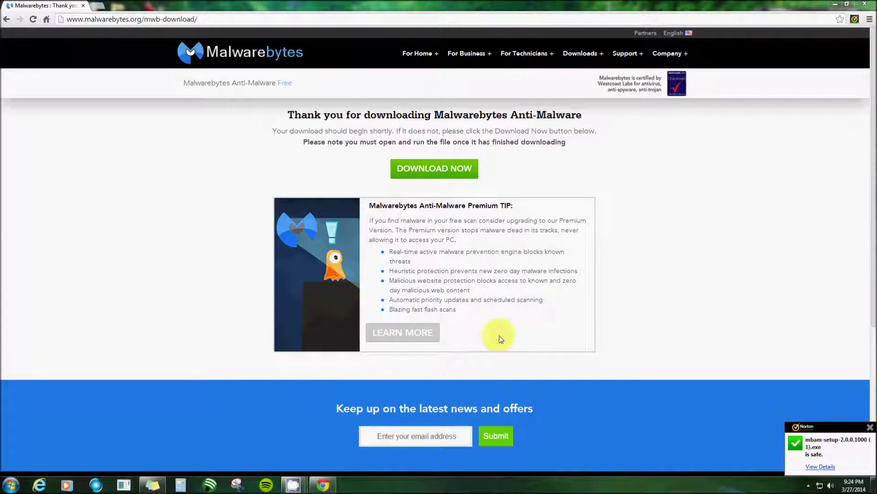
click(447, 260)
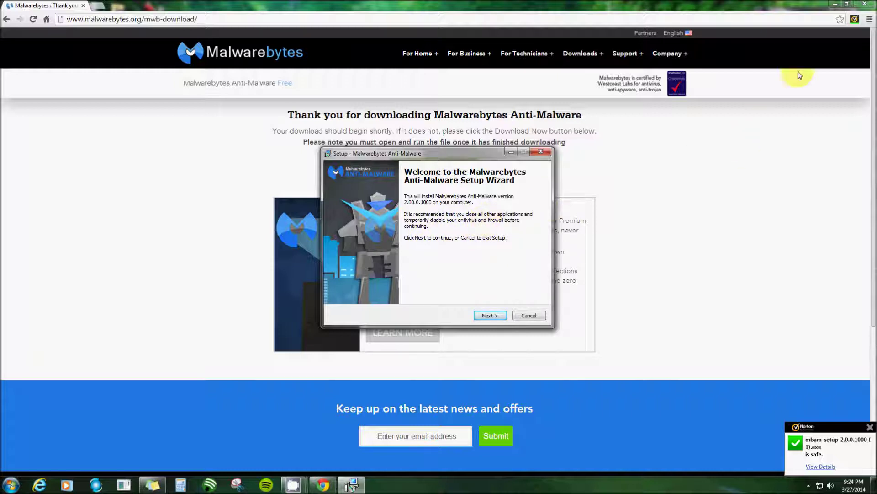
click(865, 4)
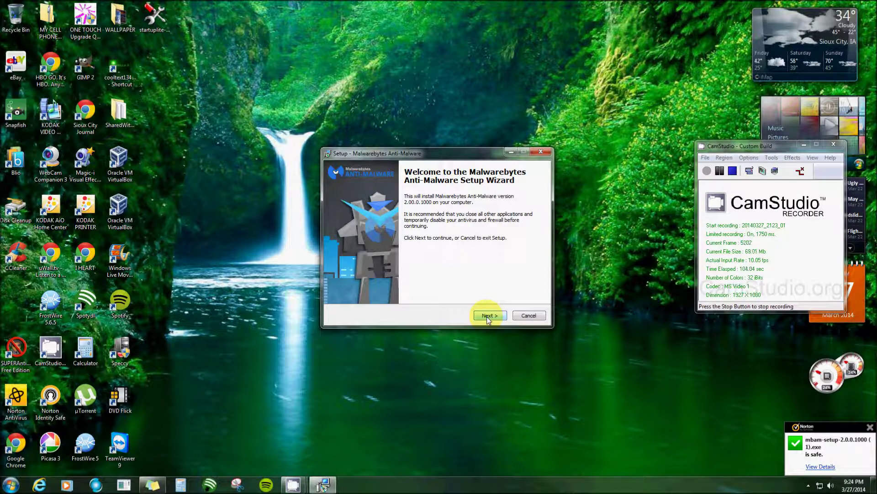
Accept the licence, keep default folders and desktop icon, install, decline the Premium trial, and finish.
click(486, 316)
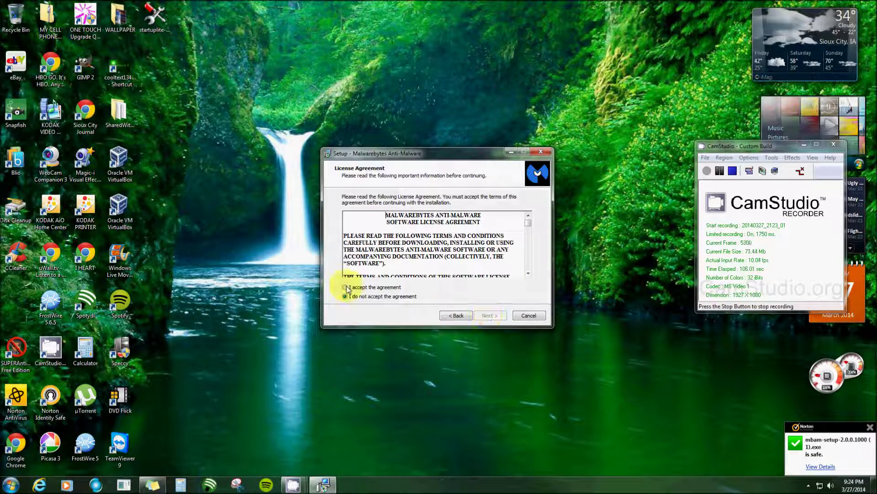
click(346, 287)
click(490, 316)
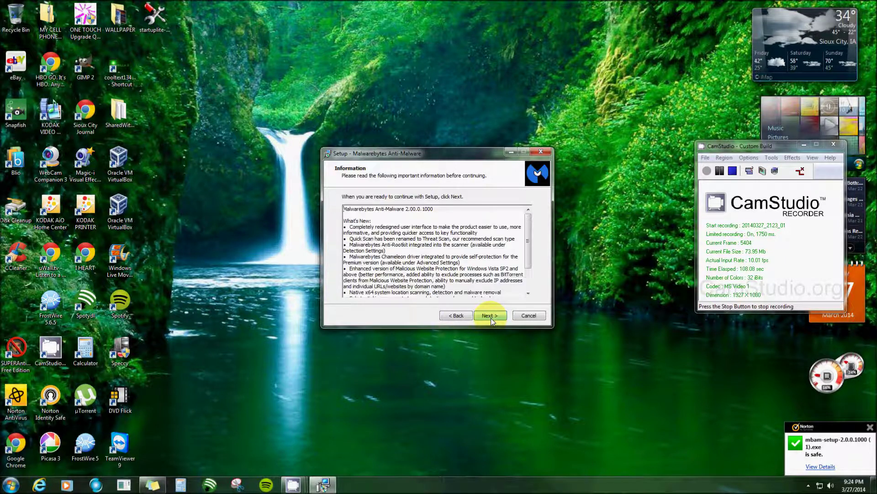
click(491, 317)
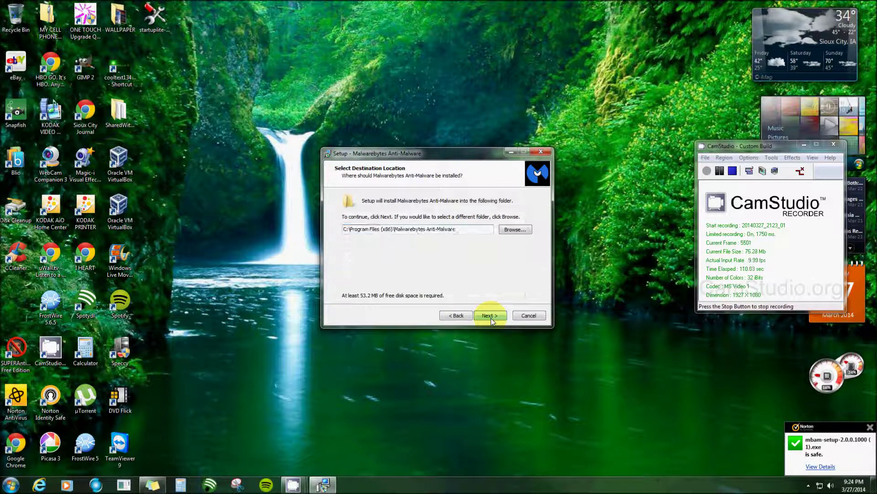
click(491, 316)
click(491, 318)
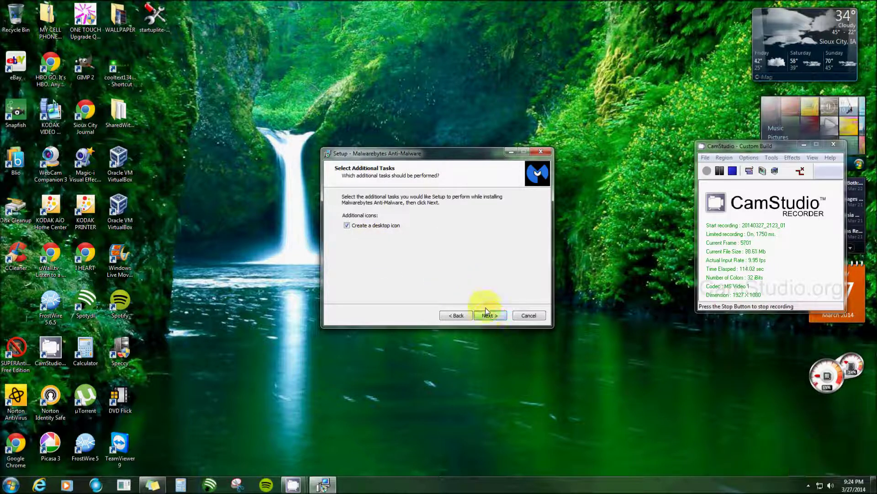
click(491, 316)
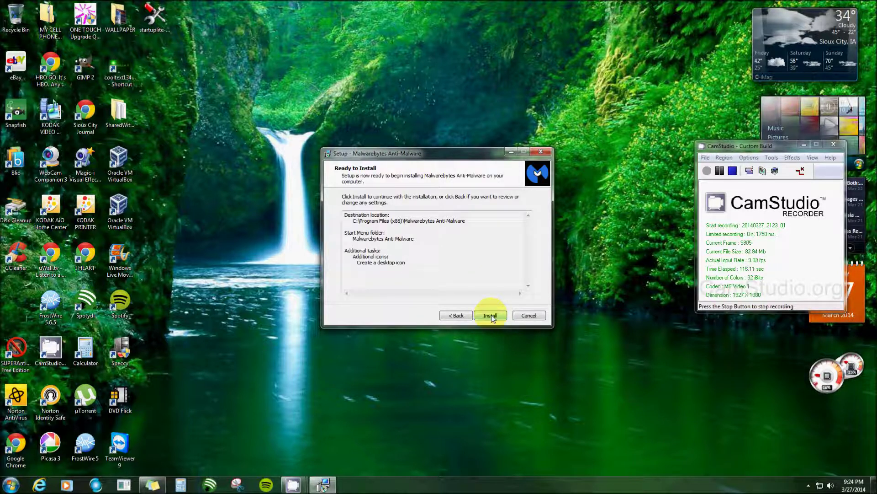
click(491, 315)
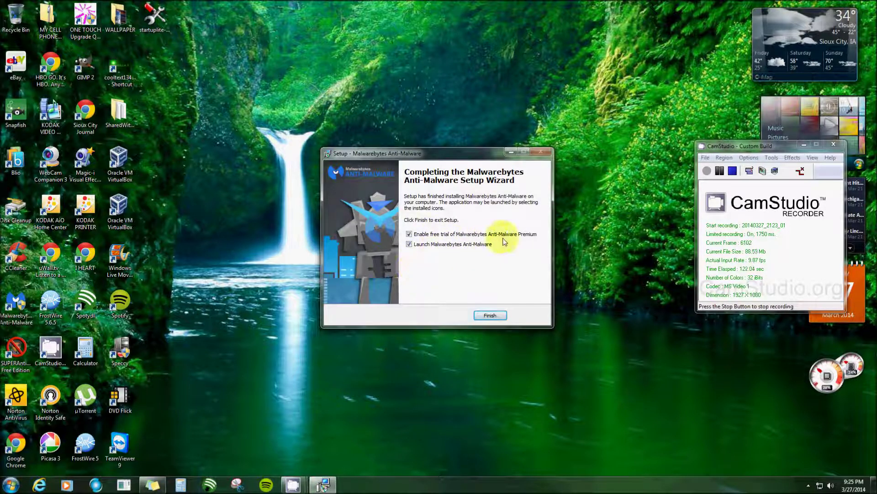
click(409, 234)
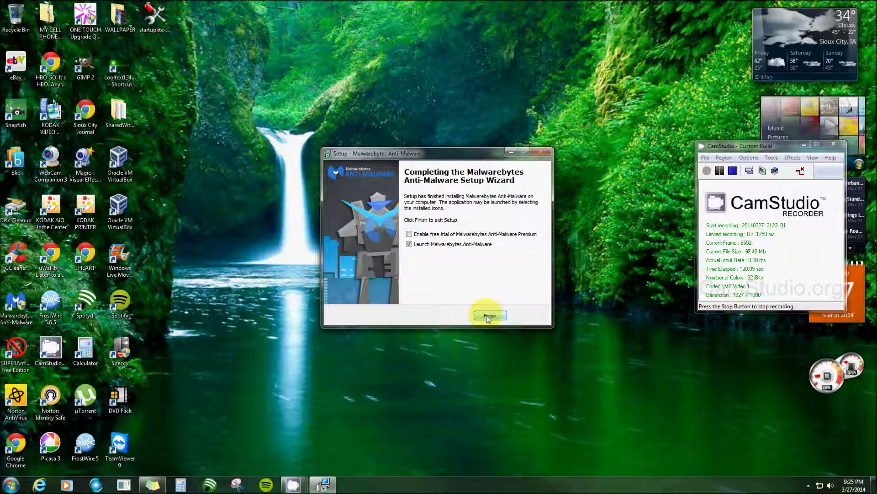
click(487, 316)
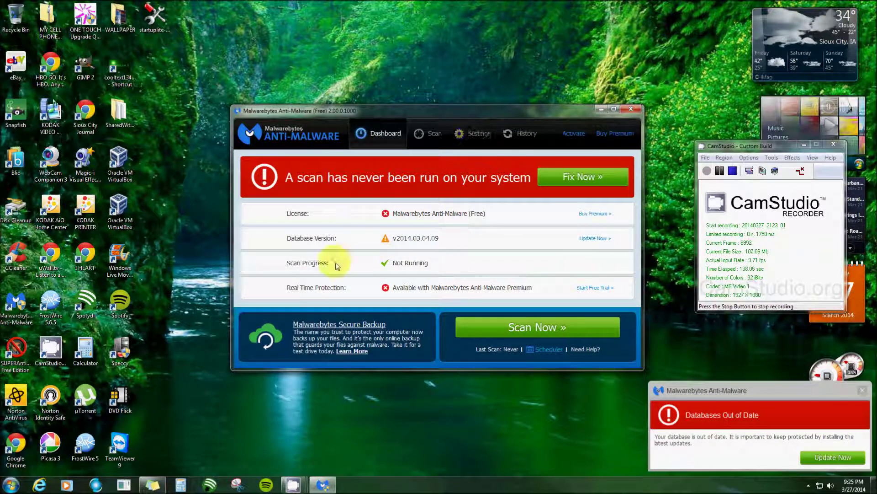
Update the malware database to v2014.03.28.01, then start a threat scan with Fix Now.
click(597, 238)
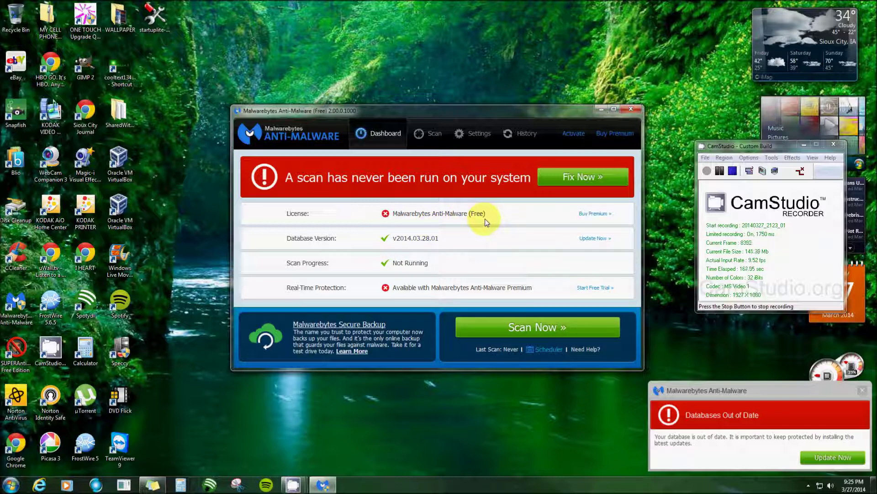
click(580, 182)
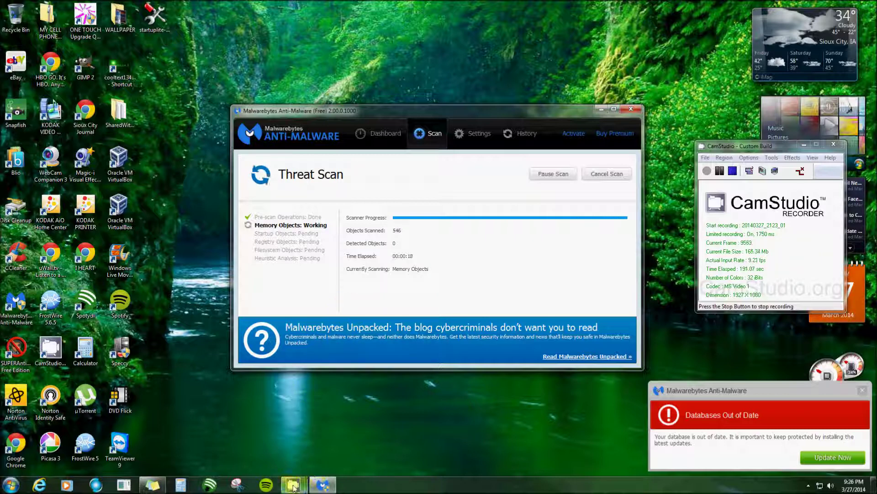
Wait for the Threat Scan to finish, detecting PUP.Funmoods and PUP.Optional.FunMoods.A.
mouse_move(293, 483)
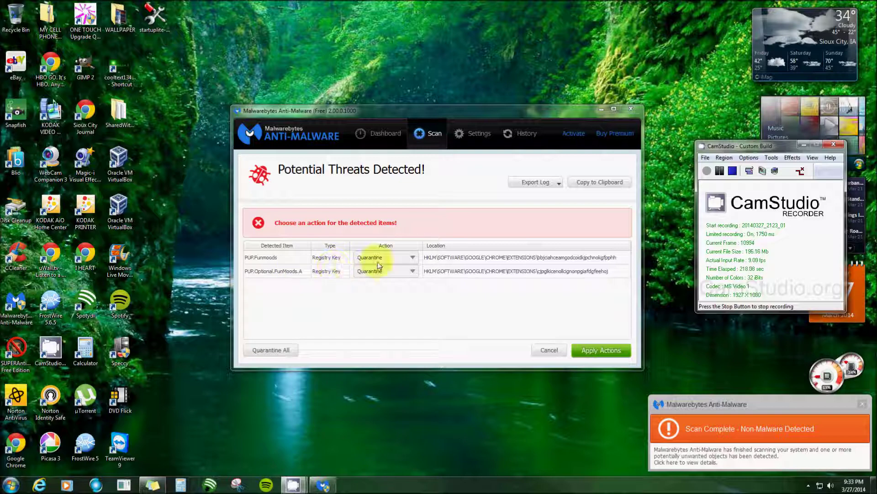
Keep Quarantine as the action for both detected threats and apply it.
click(410, 257)
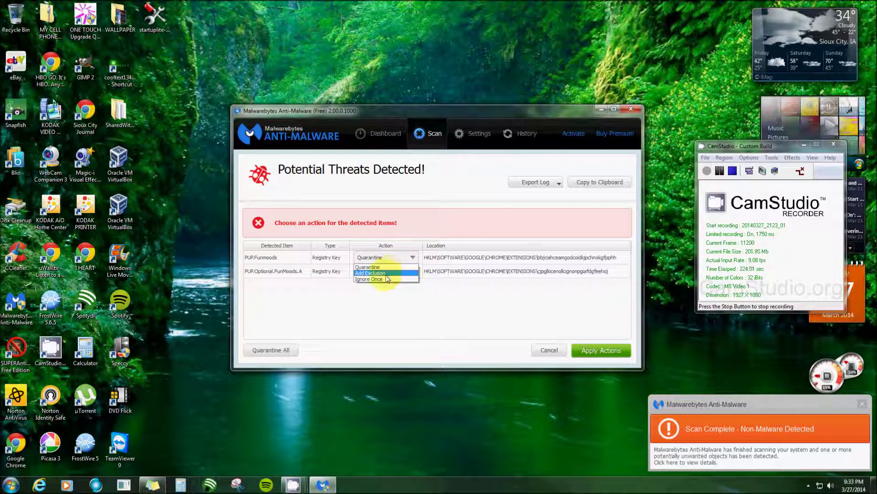
click(406, 256)
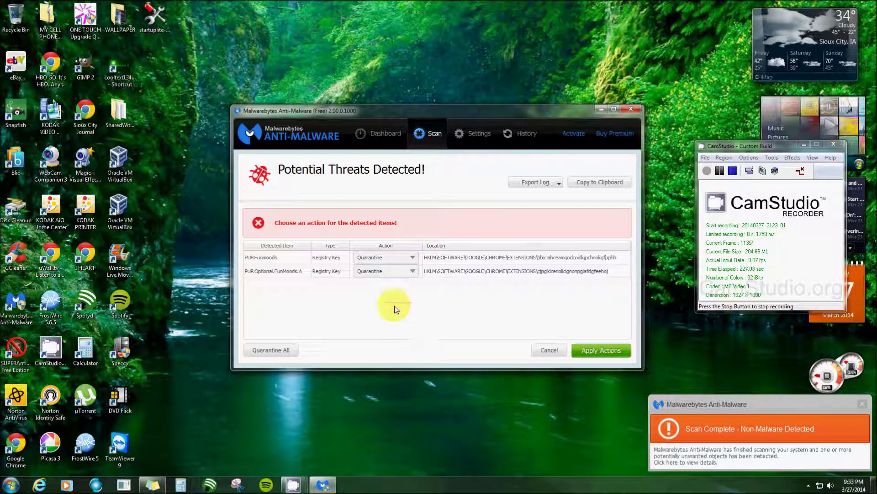
click(602, 355)
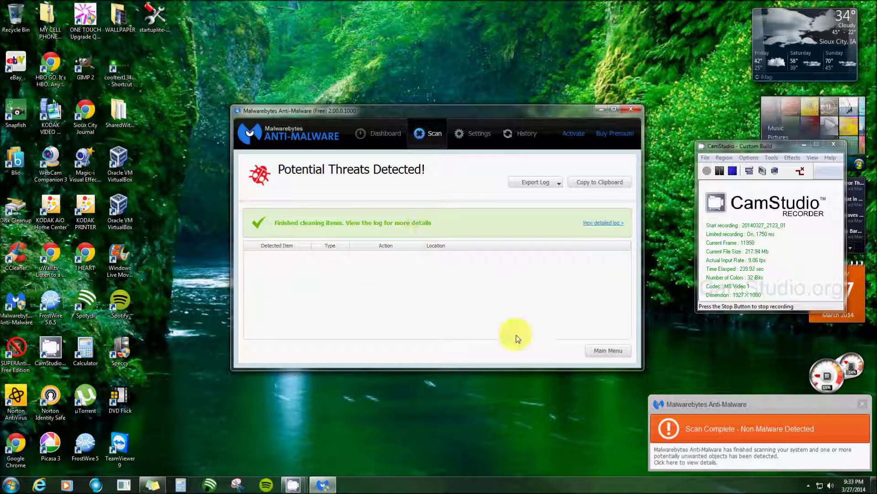
Go via Main Menu back to the Dashboard, showing database v2014.03.28.01 and last scan 8 minutes ago.
click(604, 351)
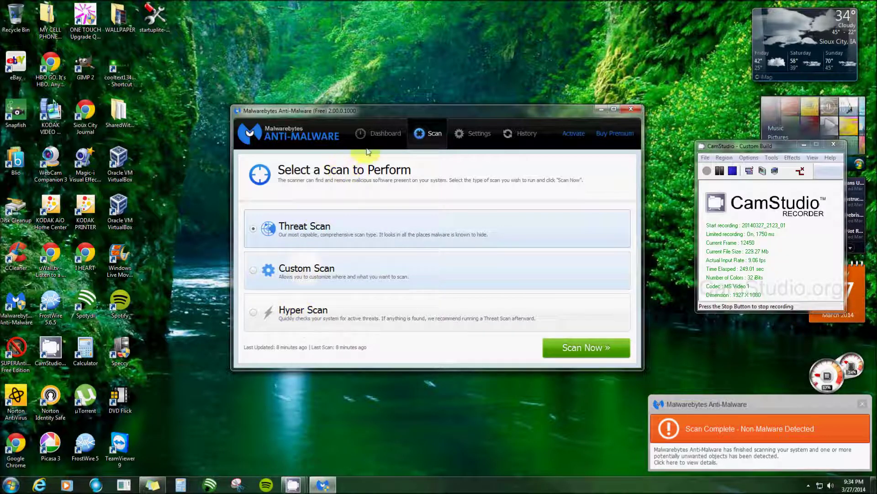
click(377, 135)
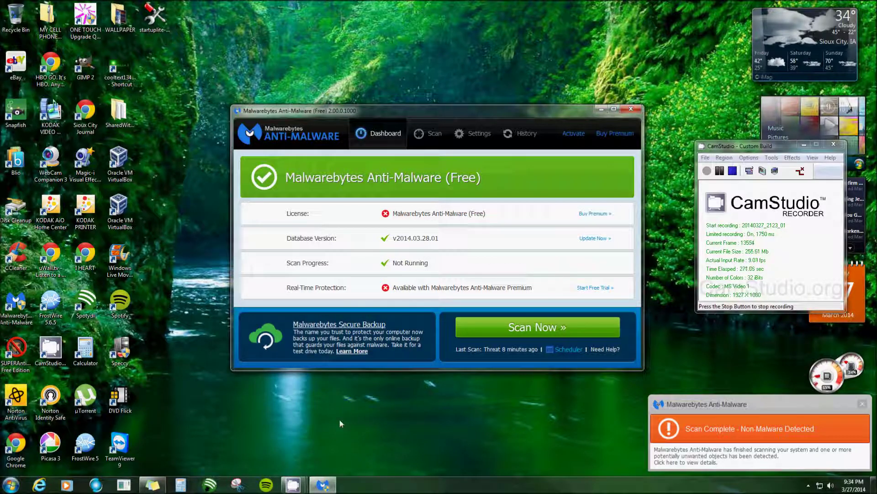
mouse_move(296, 485)
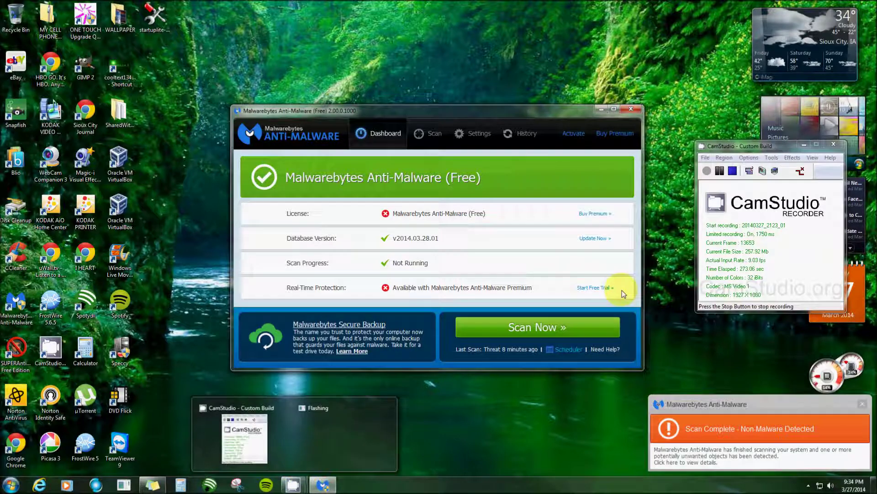